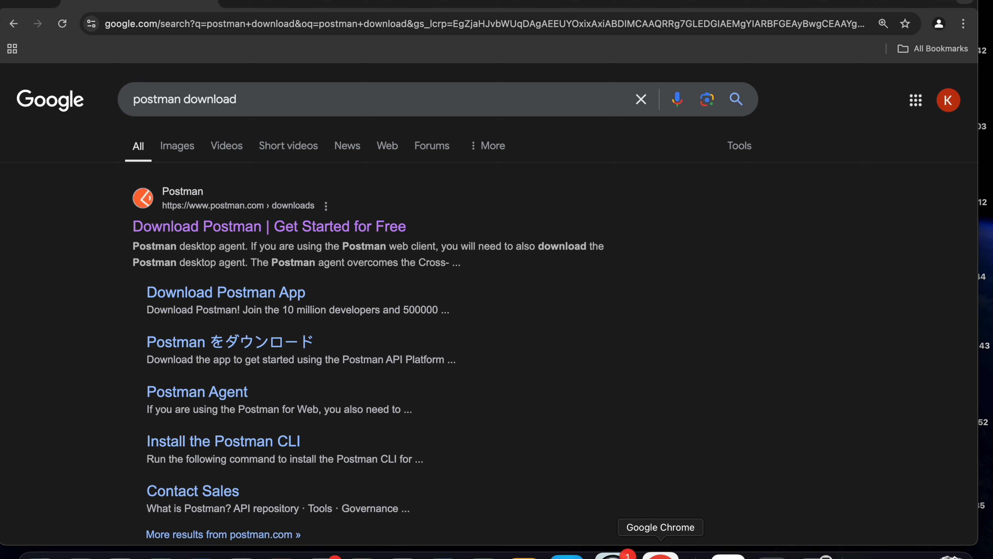
Open the Postman downloads page from the search results and download the app for the Mac Apple Chip.
left_click(308, 233)
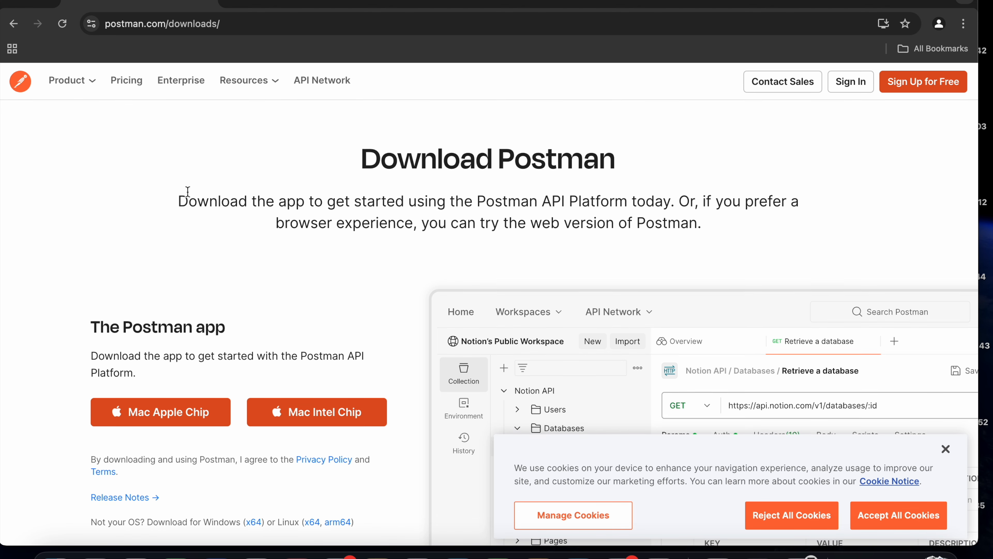
scroll(188, 191, "down", 3)
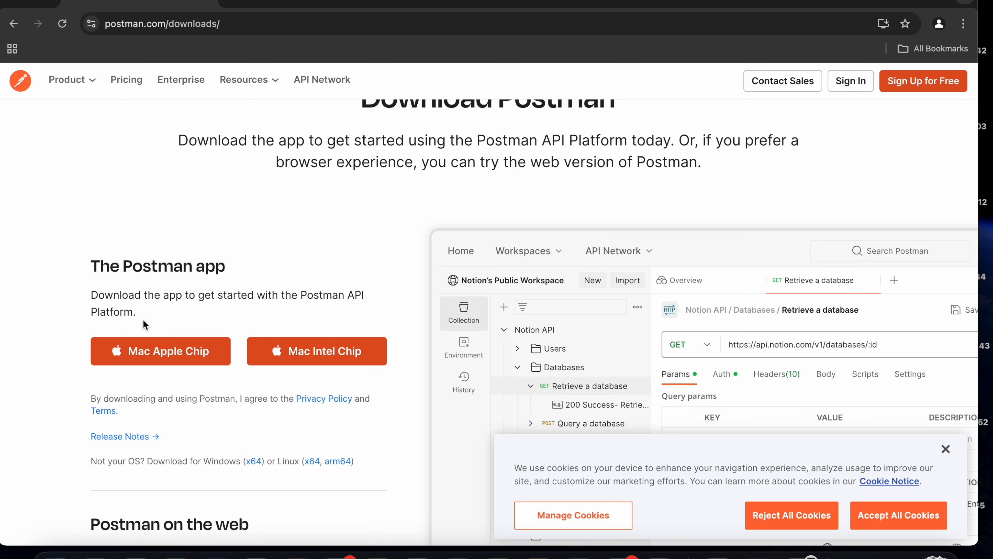
left_click(148, 362)
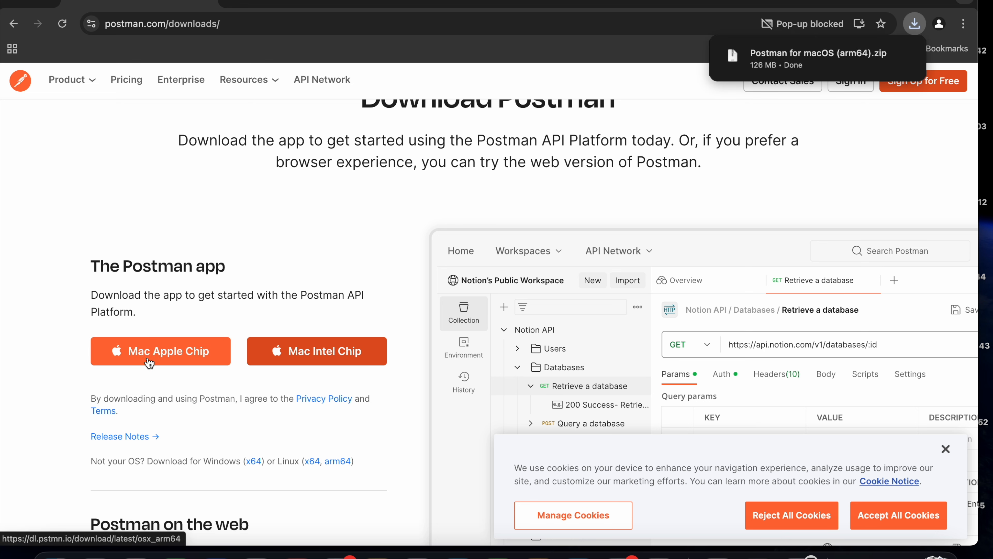
mouse_move(868, 46)
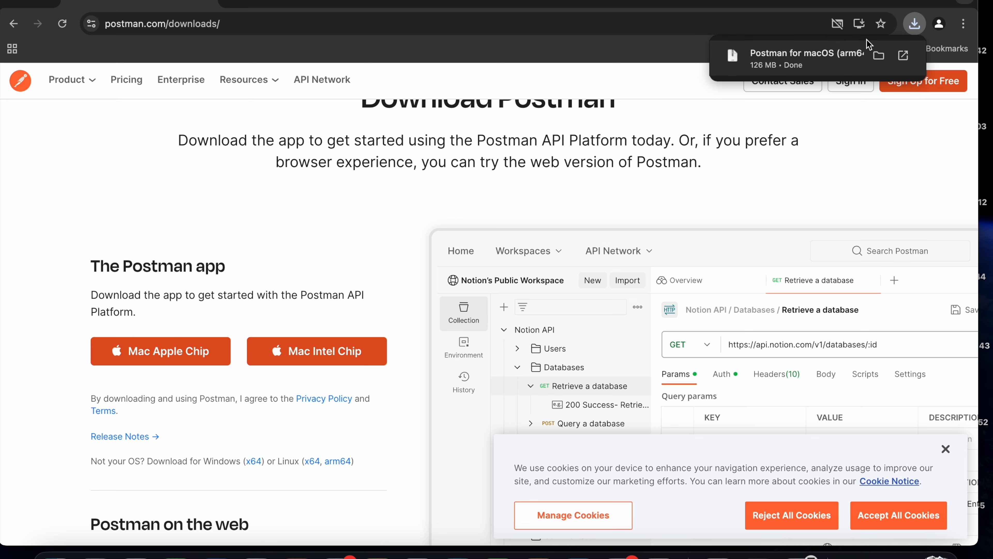
left_click(915, 26)
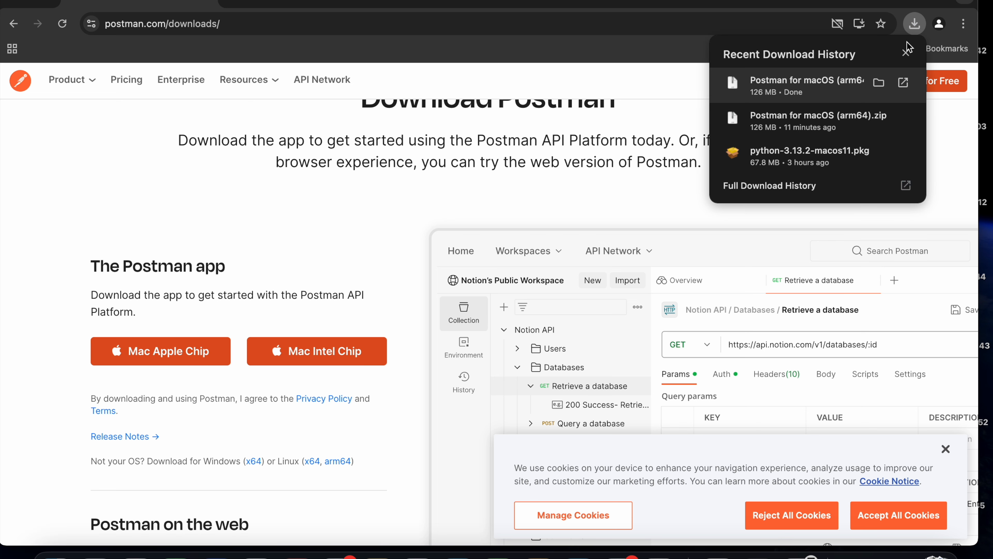
left_click(567, 242)
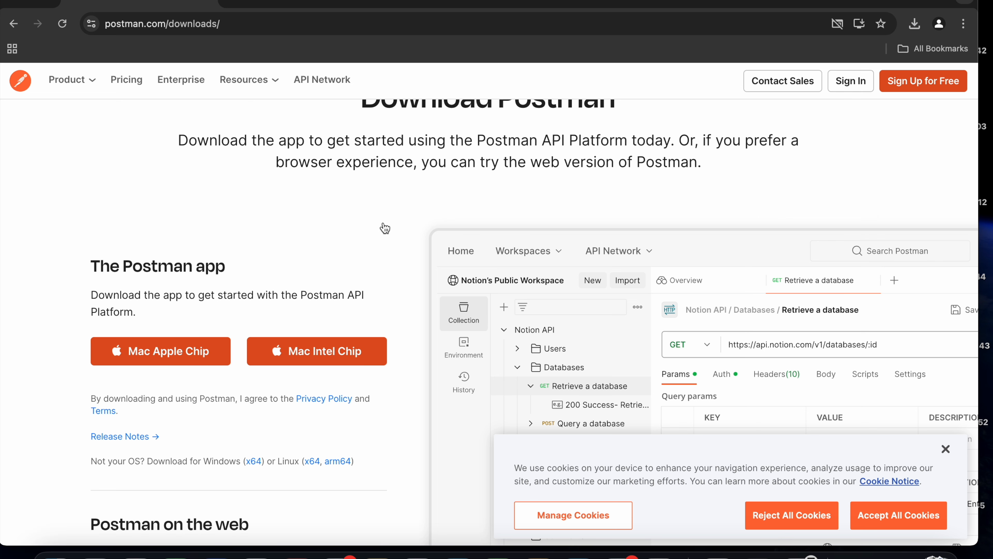
scroll(332, 250, "up", 2)
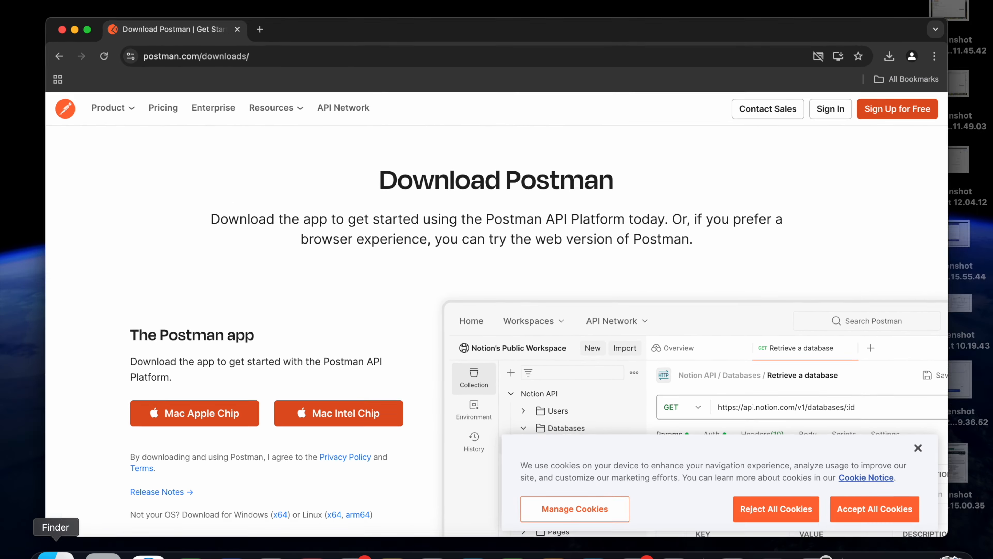
Open the Downloads folder in Finder and extract the Postman for macOS (arm64).zip archive.
left_click(55, 554)
left_click(167, 127)
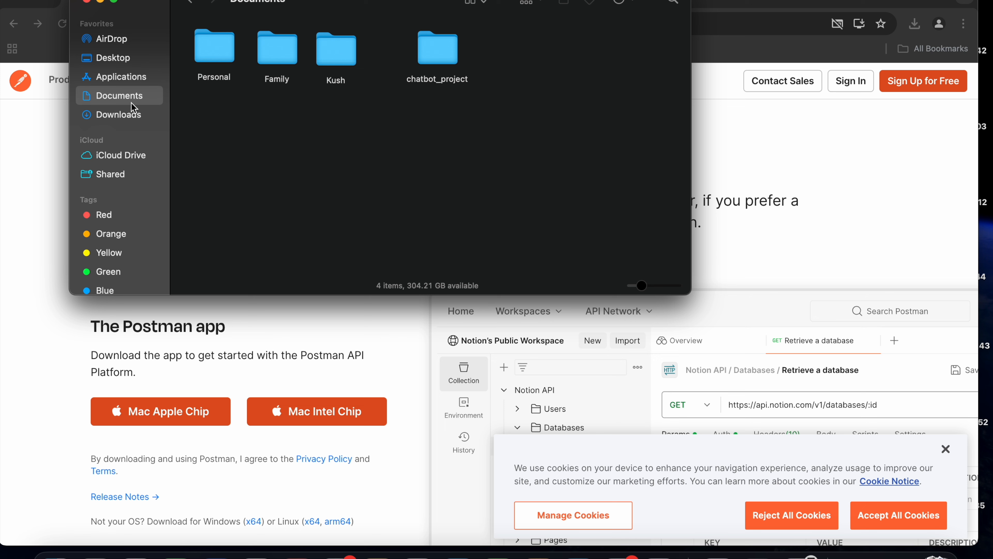
left_click(125, 116)
double_click(231, 61)
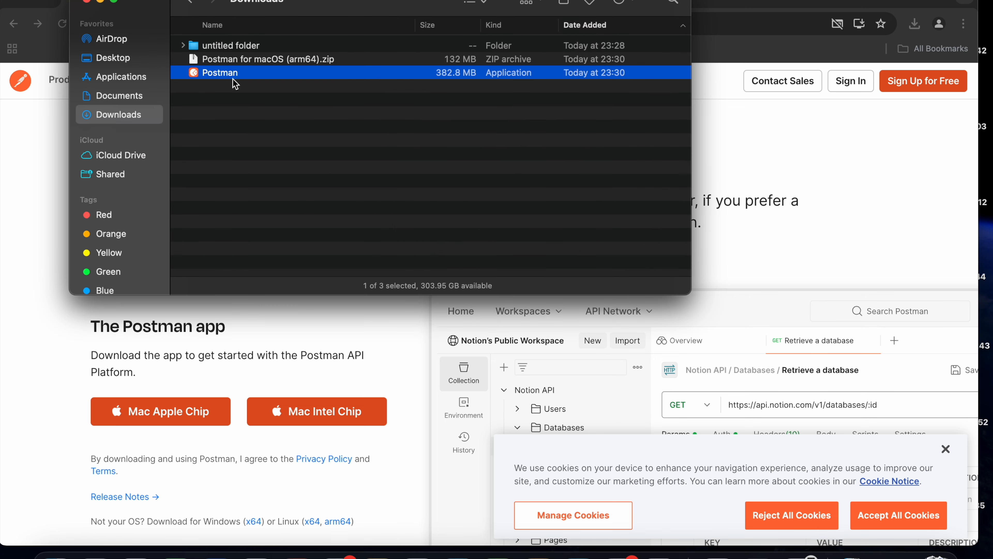
Launch the extracted Postman app, allow it to move to the Applications folder, and expand its window to full screen.
double_click(247, 81)
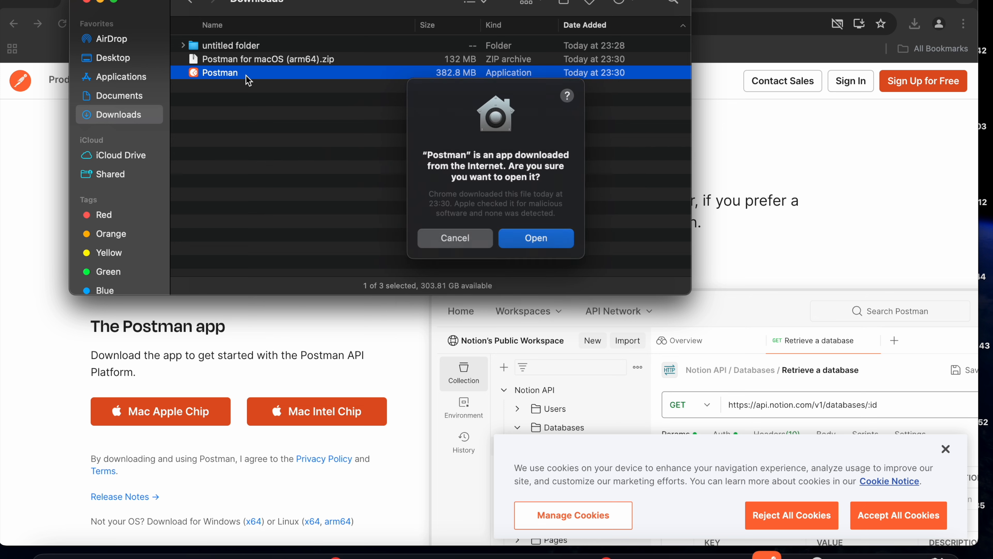
left_click(533, 233)
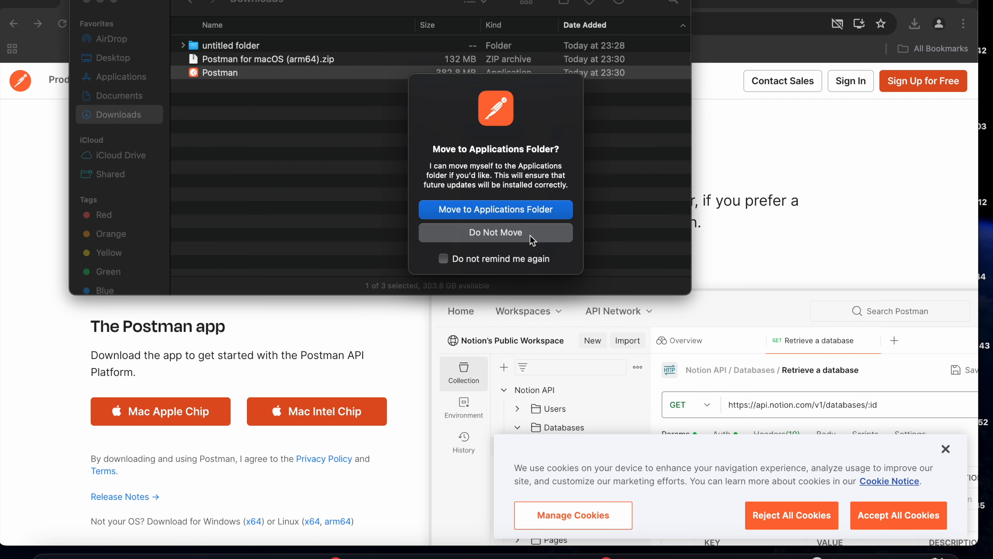
left_click(537, 214)
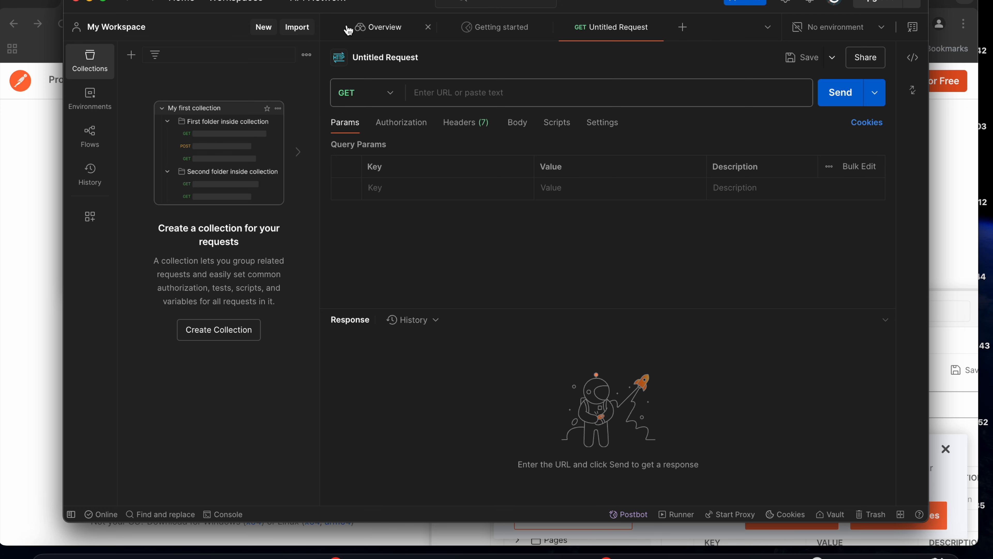
left_click(102, 1)
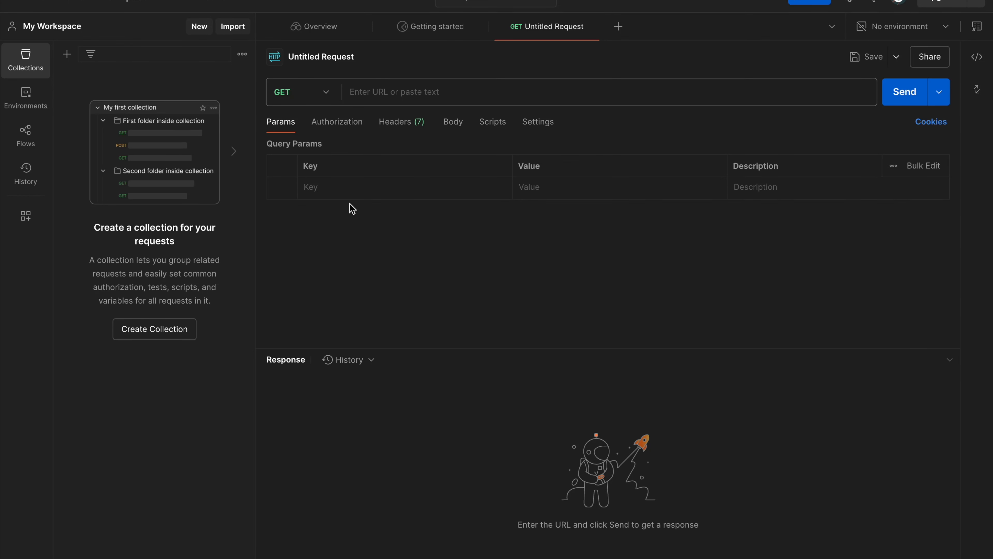
Create a new collection in My Workspace and add a request to it, ready for URL entry.
left_click(178, 334)
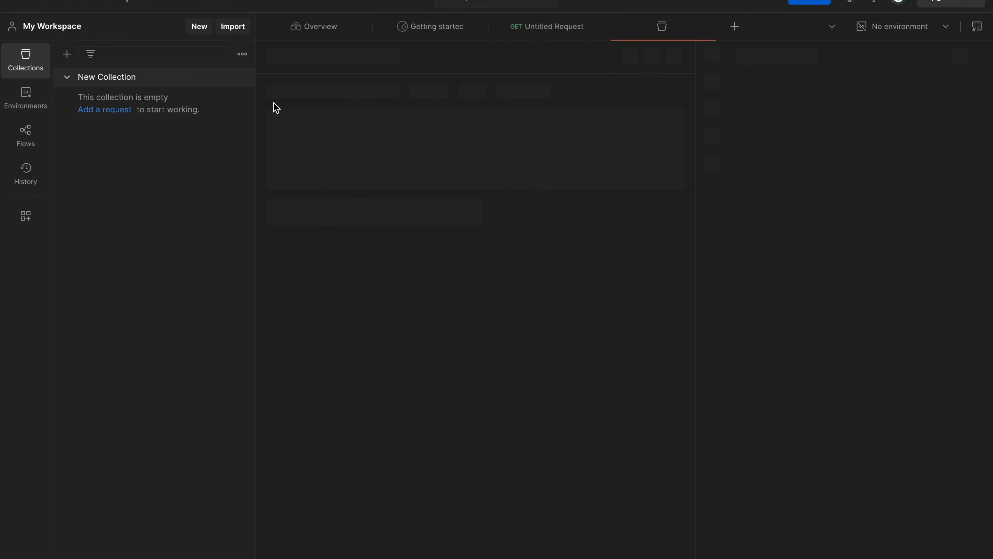
left_click(244, 77)
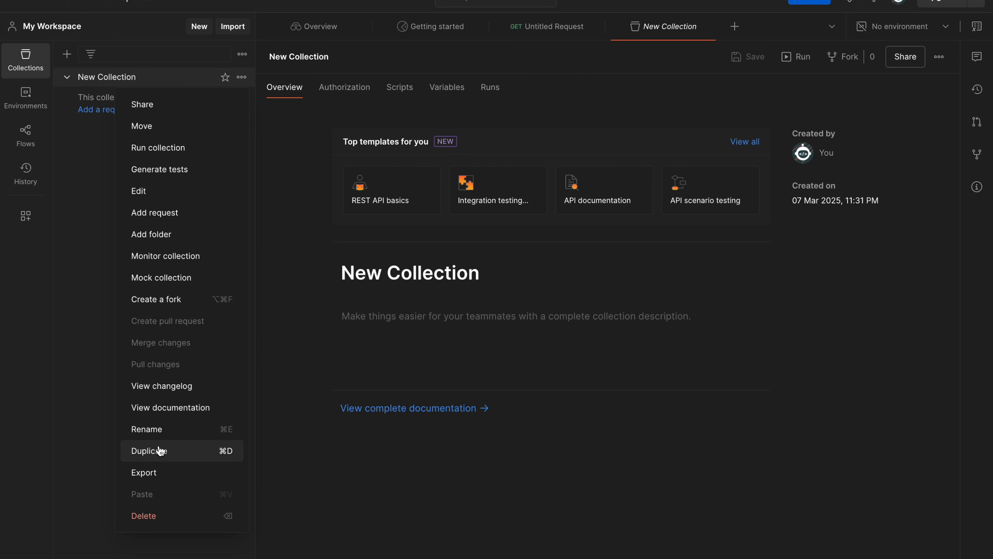
left_click(178, 214)
left_click(365, 92)
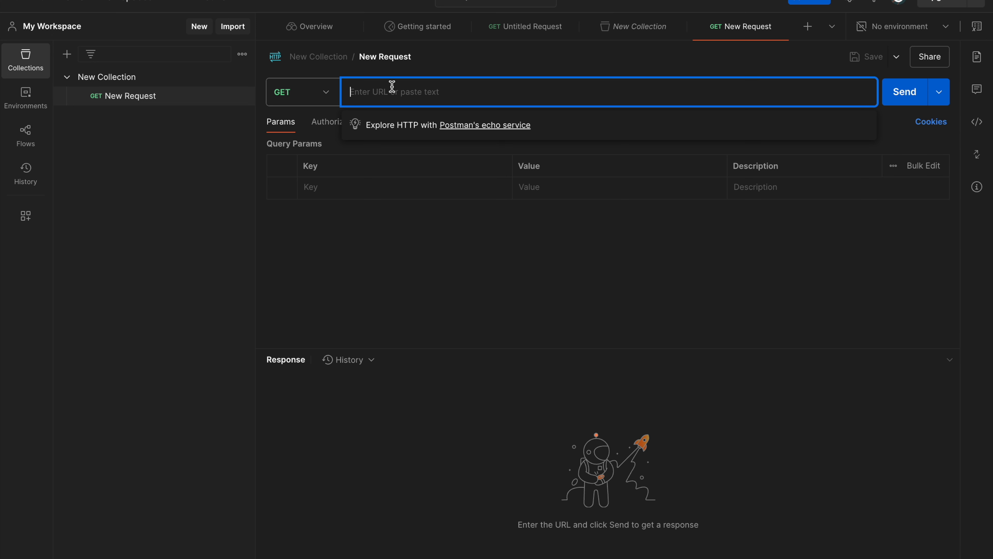
Switch to Chrome and search for jsonplaceholder in a new tab.
key("ctrl+Up")
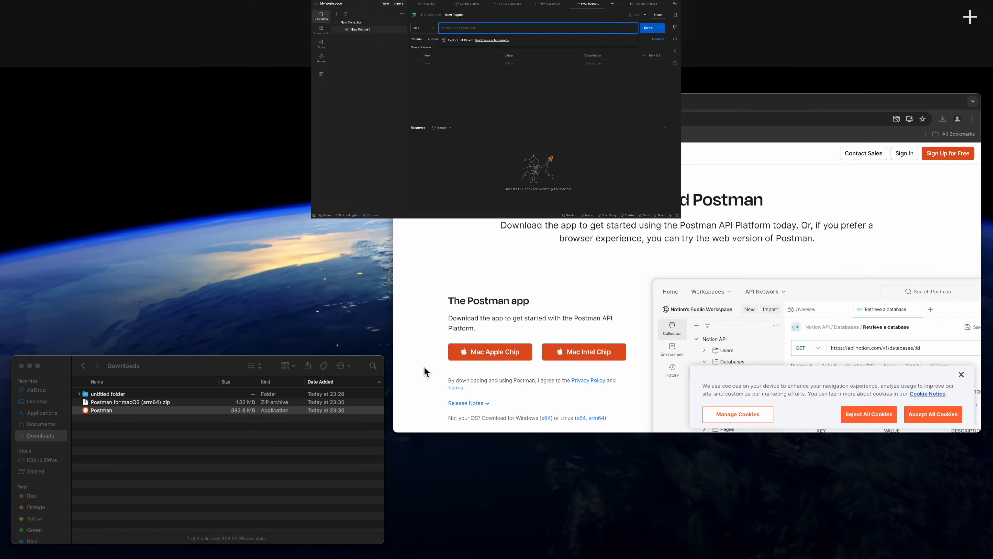
left_click(641, 555)
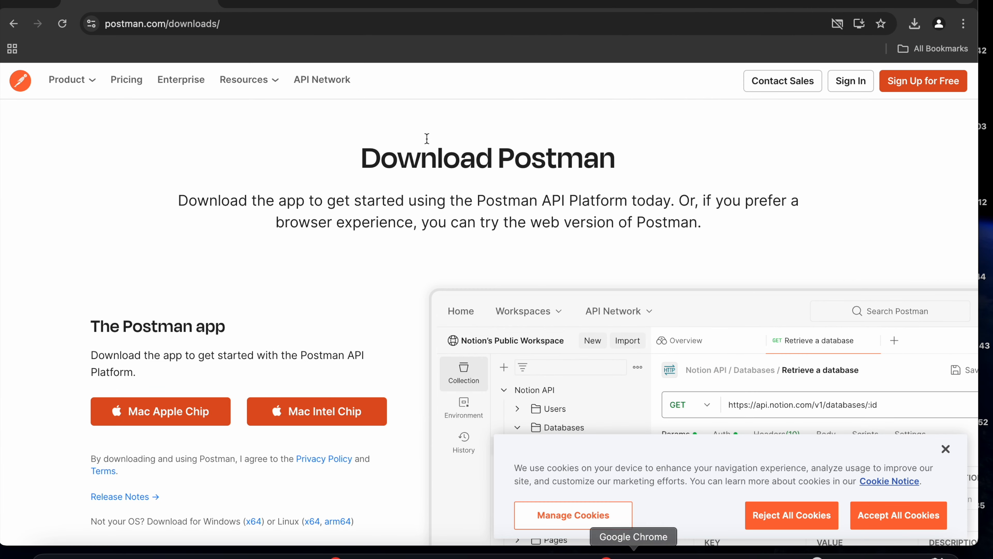
left_click(230, 4)
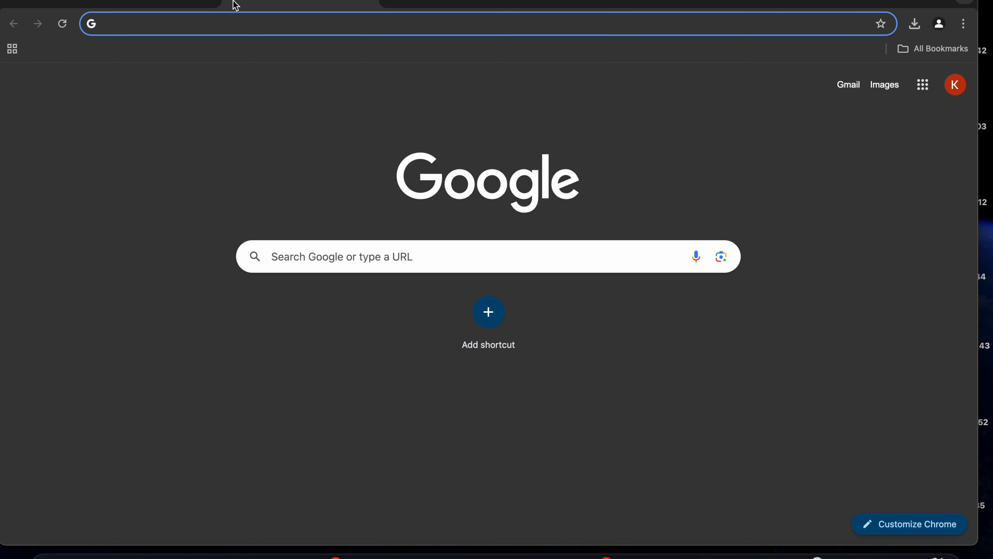
type("jsonplaceholder")
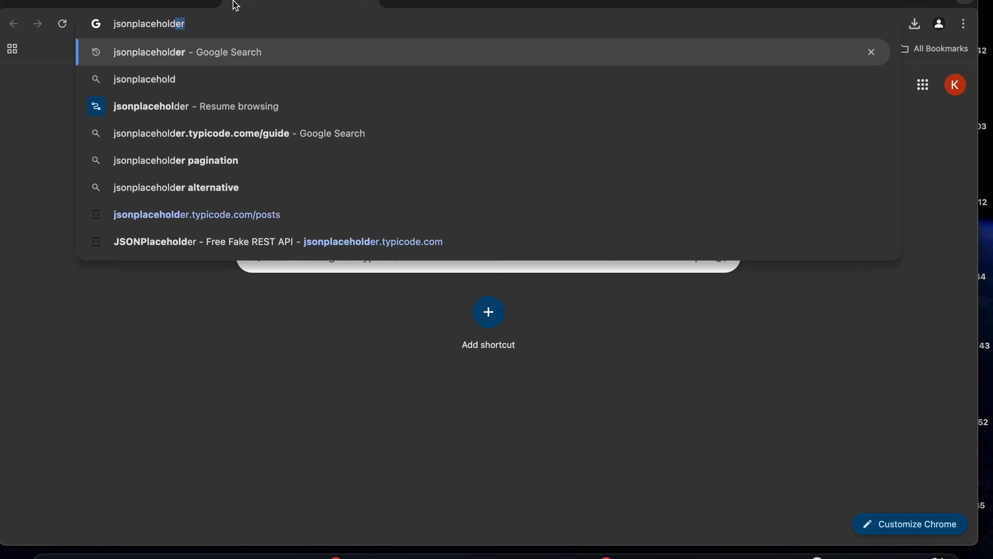
key("Return")
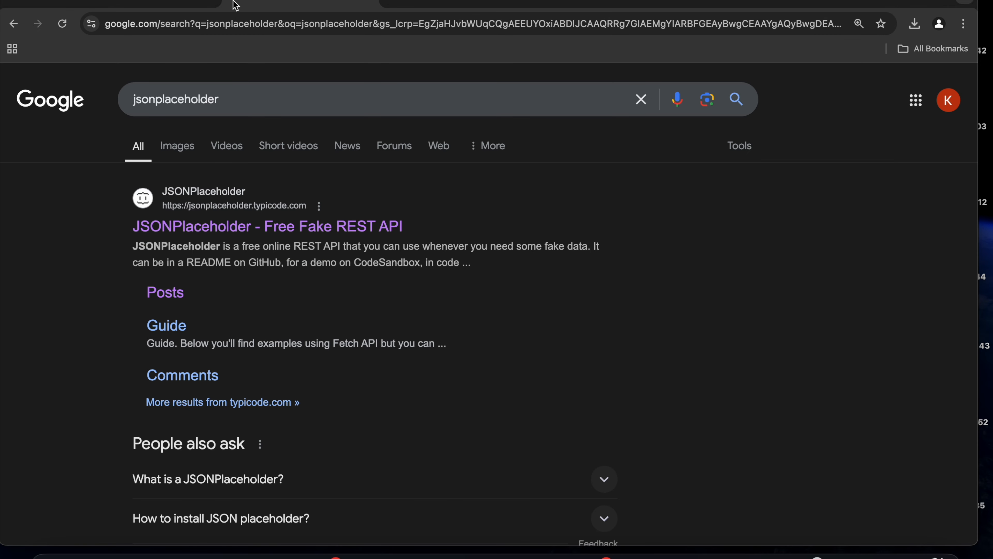
Open the JSONPlaceholder site, follow its GET /posts route and copy the full URL of that page.
left_click(235, 207)
scroll(319, 345, "down", 5)
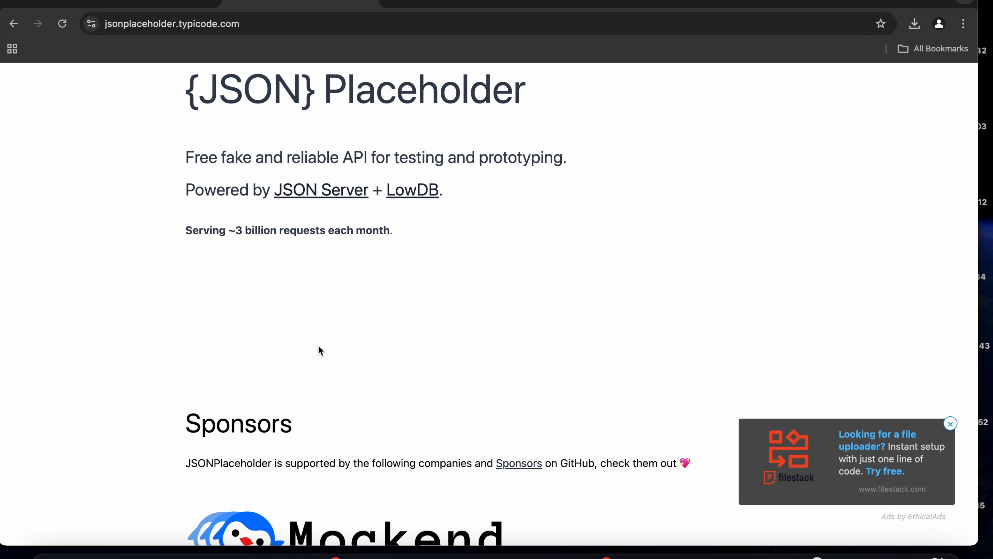
scroll(318, 344, "down", 3)
scroll(318, 350, "down", 7)
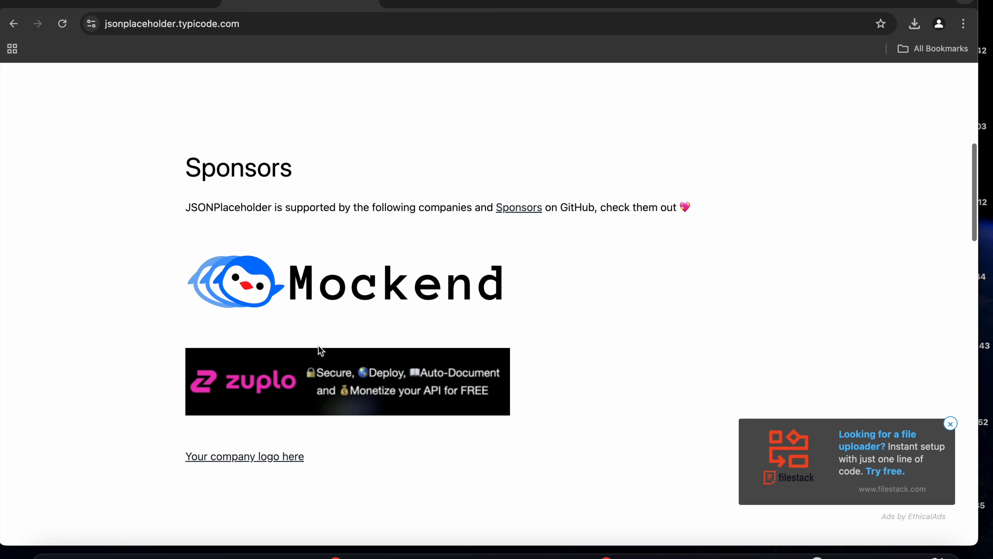
scroll(319, 347, "down", 15)
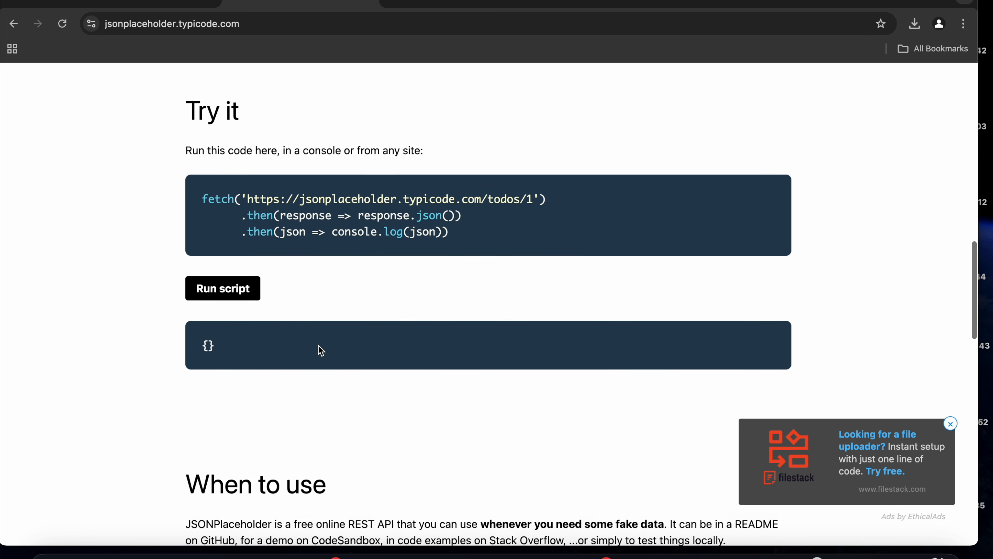
scroll(320, 350, "down", 7)
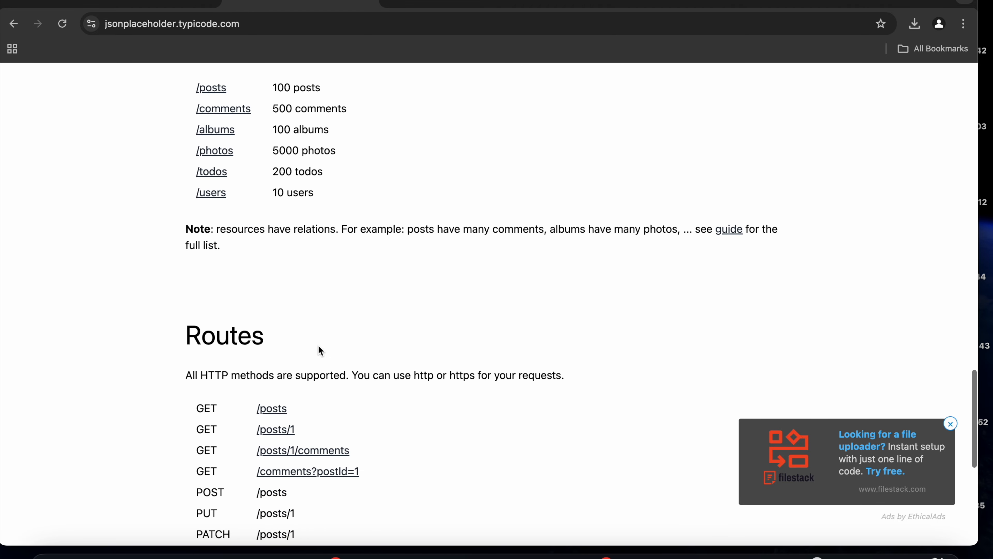
left_click(278, 410)
left_click(263, 23)
key("super+c")
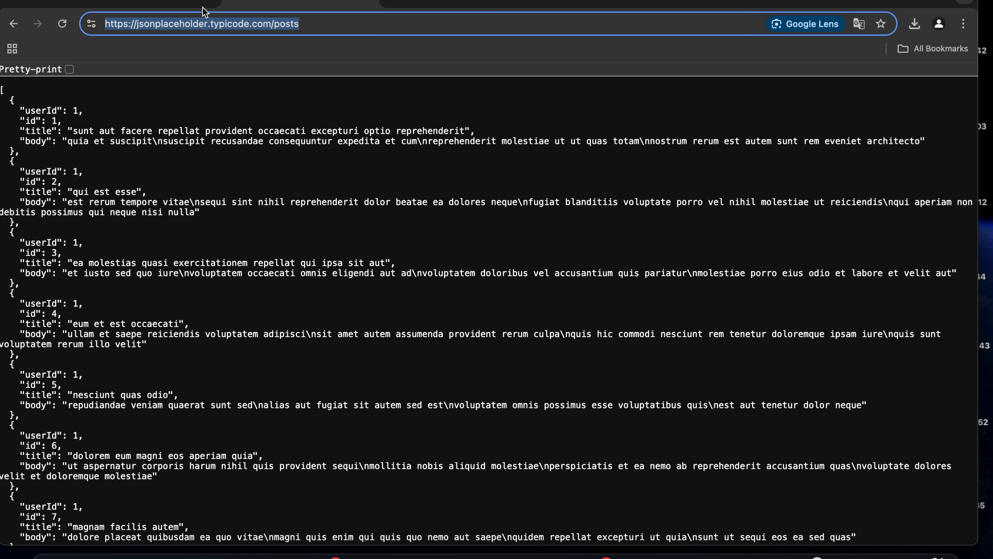
left_click(159, 9)
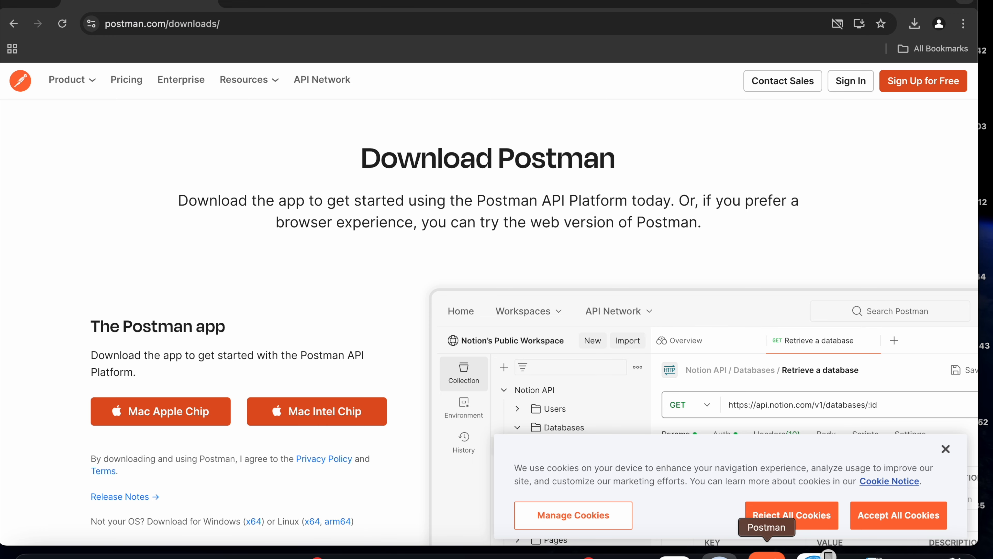
left_click(767, 553)
key("super+v")
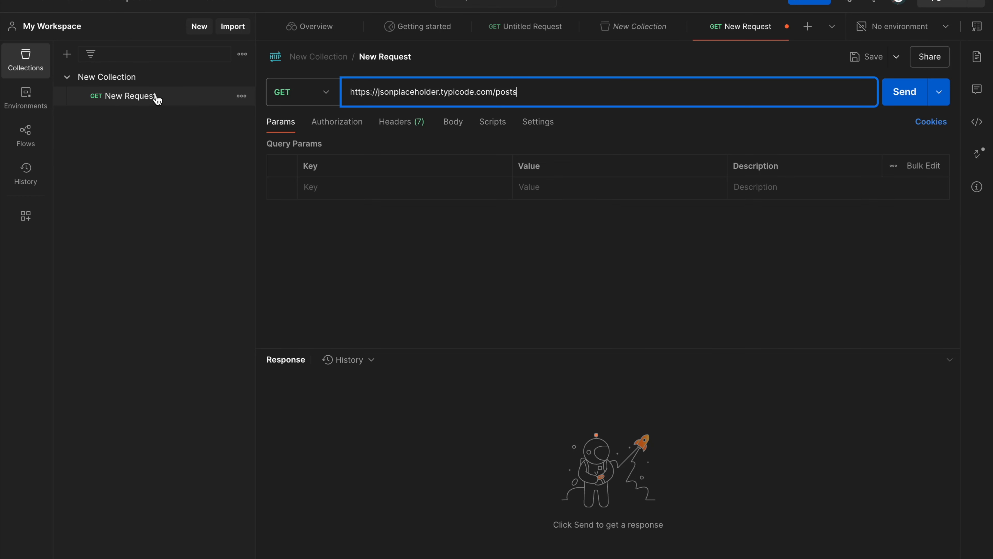
Rename the new collection to FirstCollection.
left_click(242, 77)
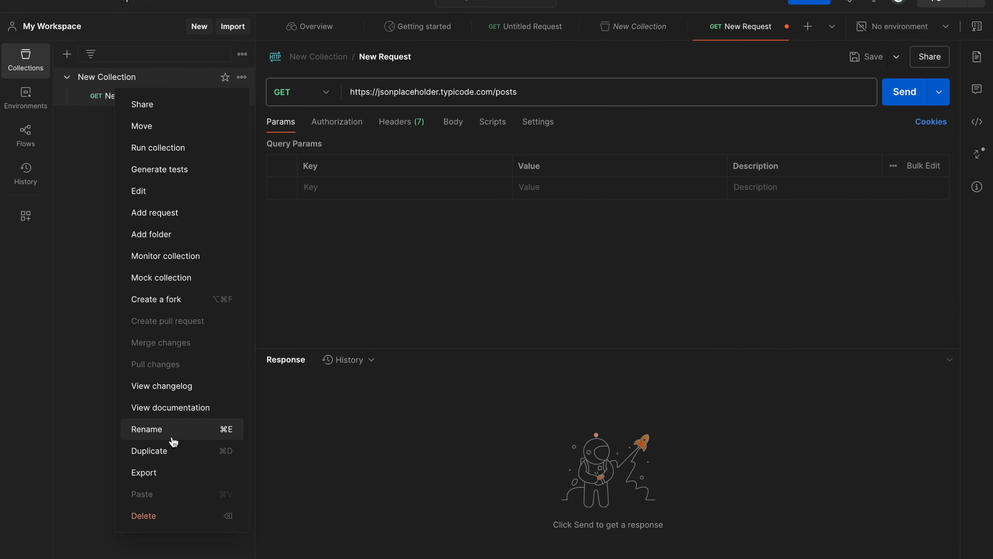
left_click(177, 429)
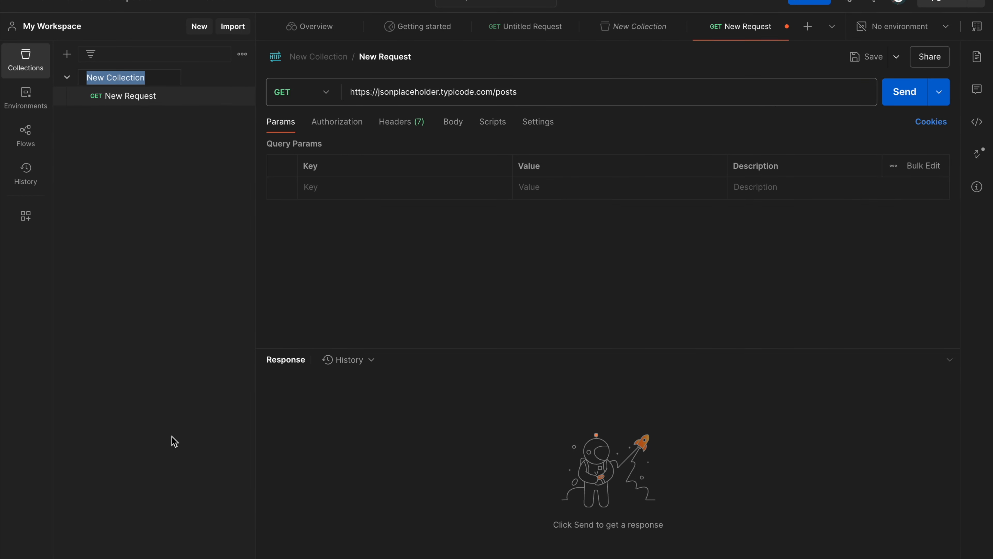
type("FirstCollection")
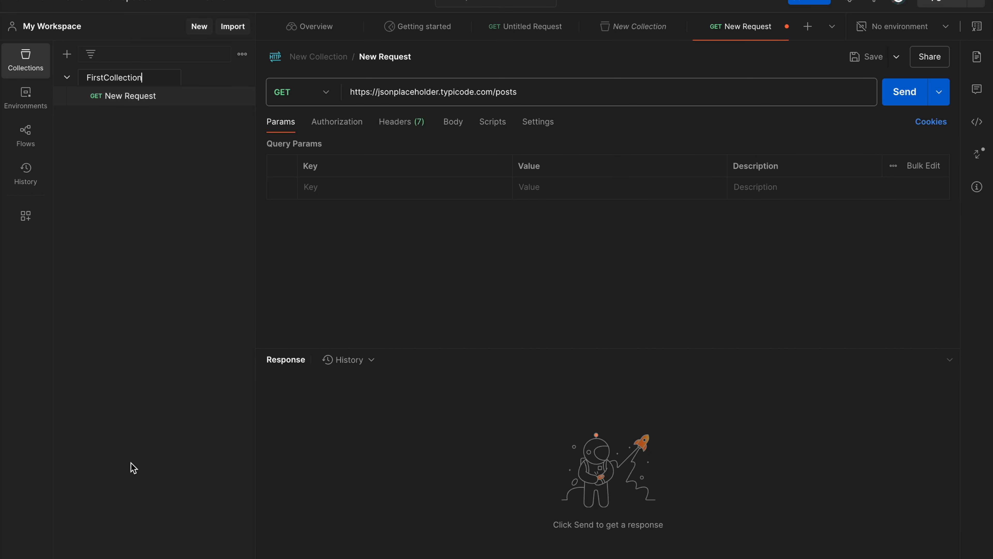
key("Return")
Rename the request in FirstCollection to firstapiRequest and send it with the GET method.
left_click(385, 57)
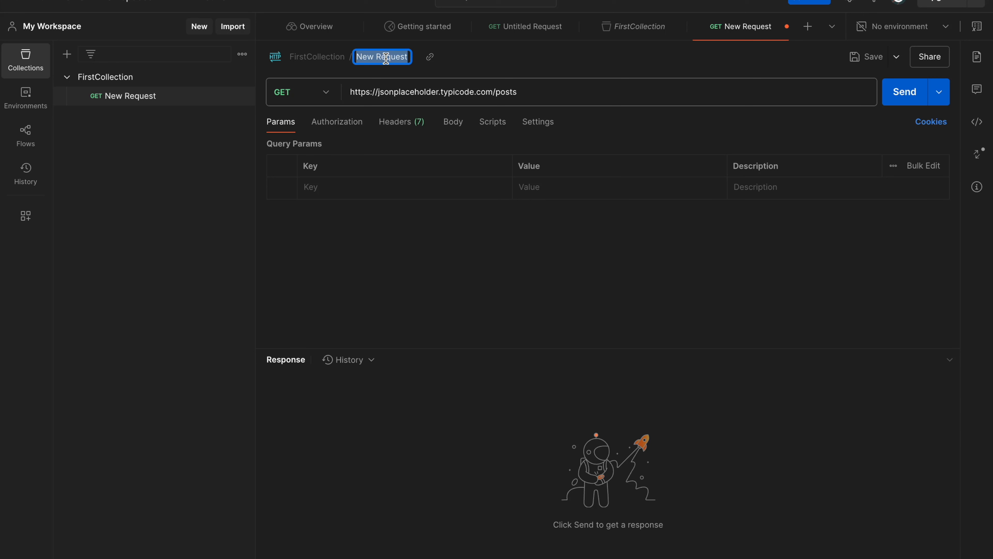
type("firstapiRequest")
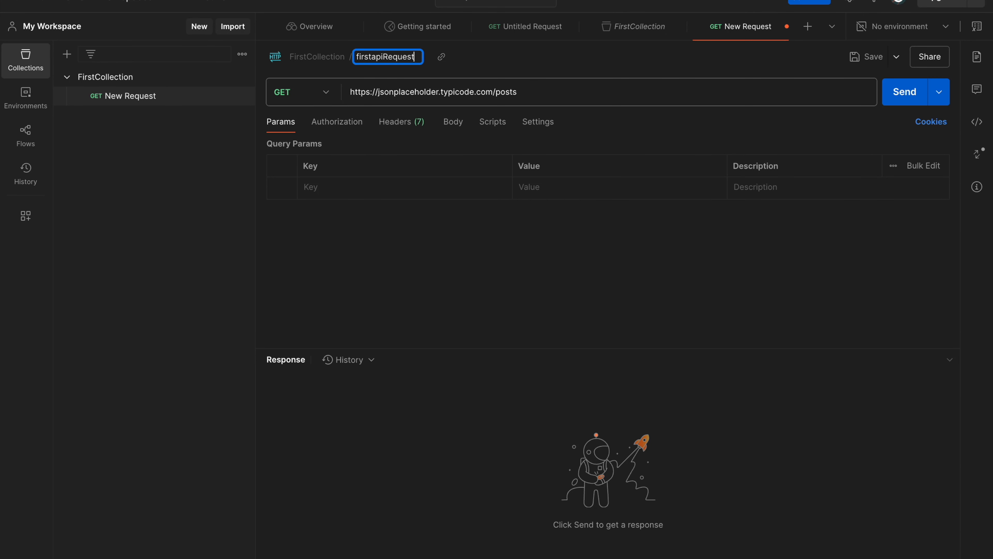
left_click(553, 97)
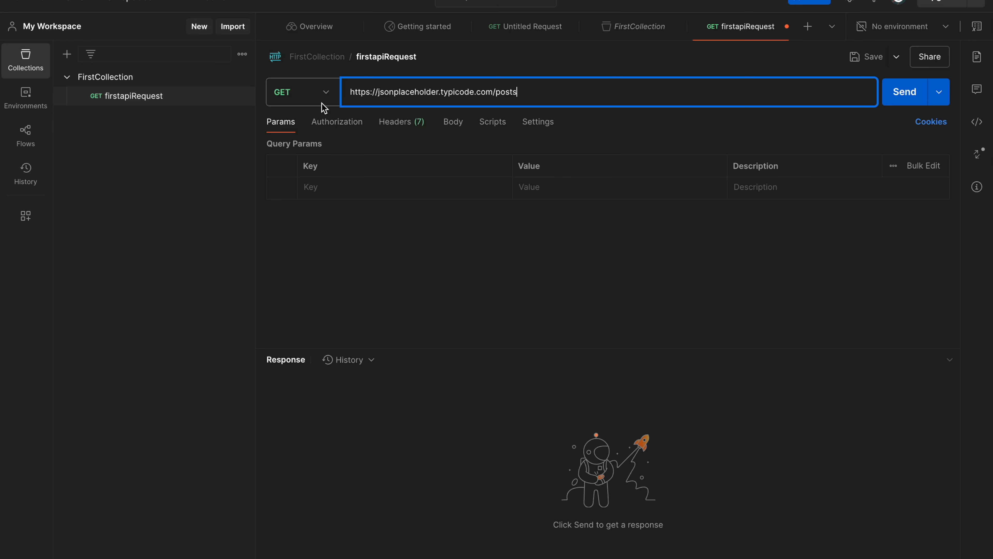
left_click(900, 103)
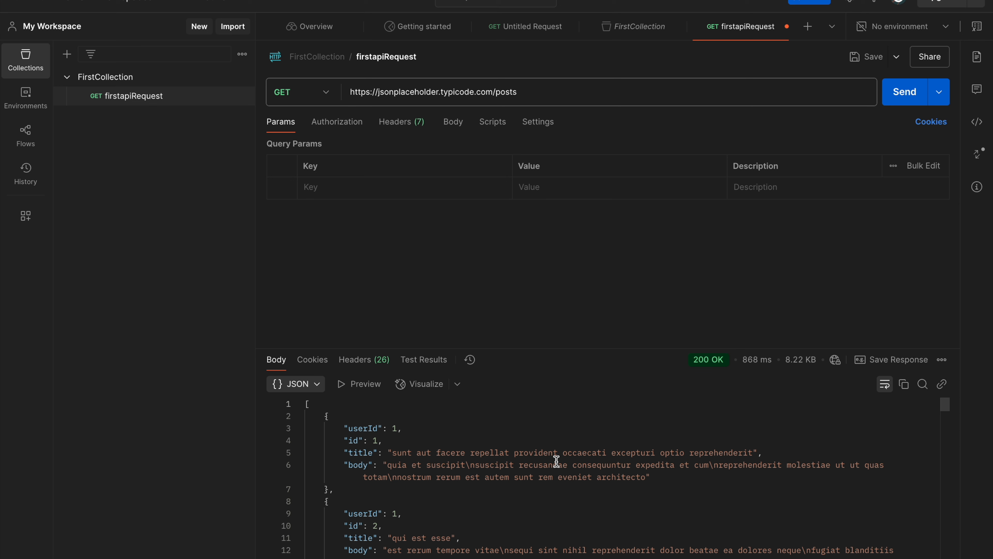
Enlarge the response pane and compare the returned posts JSON with the /posts page open in Google Chrome.
scroll(437, 452, "down", 10)
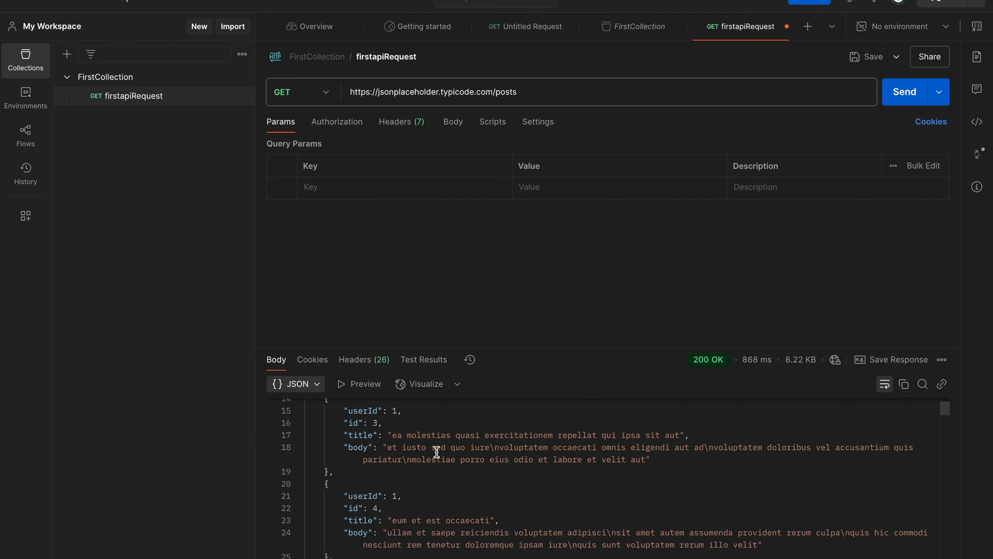
scroll(437, 452, "down", 3)
left_click_drag(486, 349, 486, 214)
key("ctrl+Up")
left_click(635, 557)
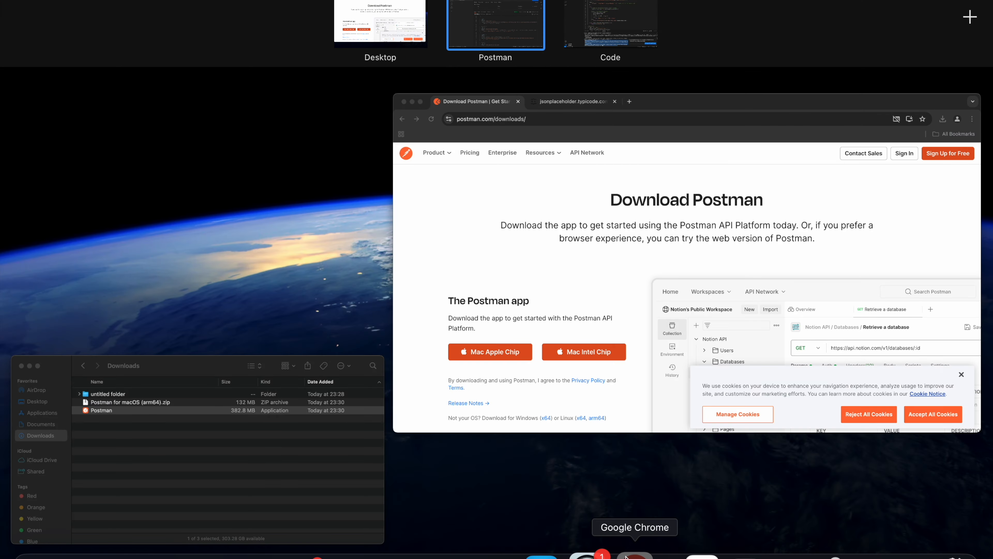
left_click(276, 2)
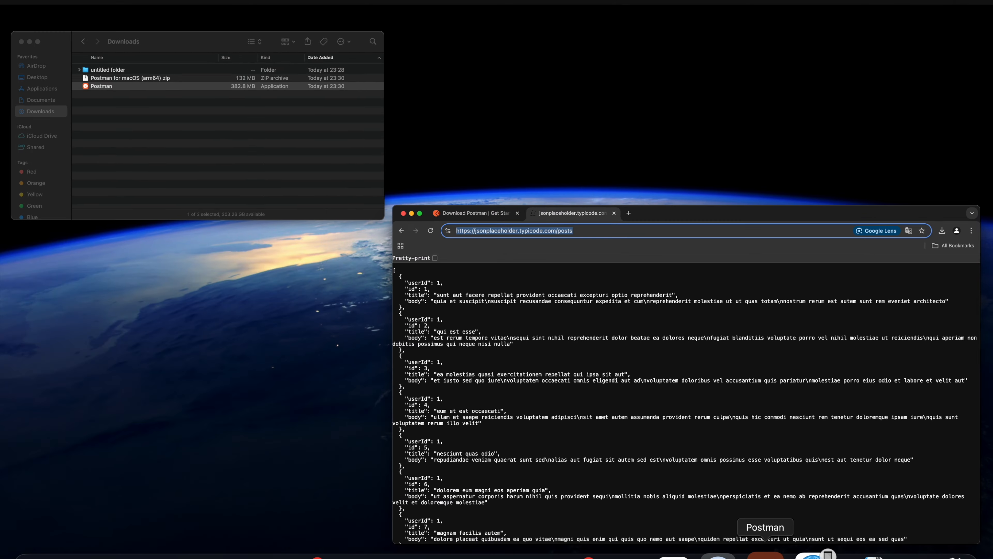
left_click(765, 553)
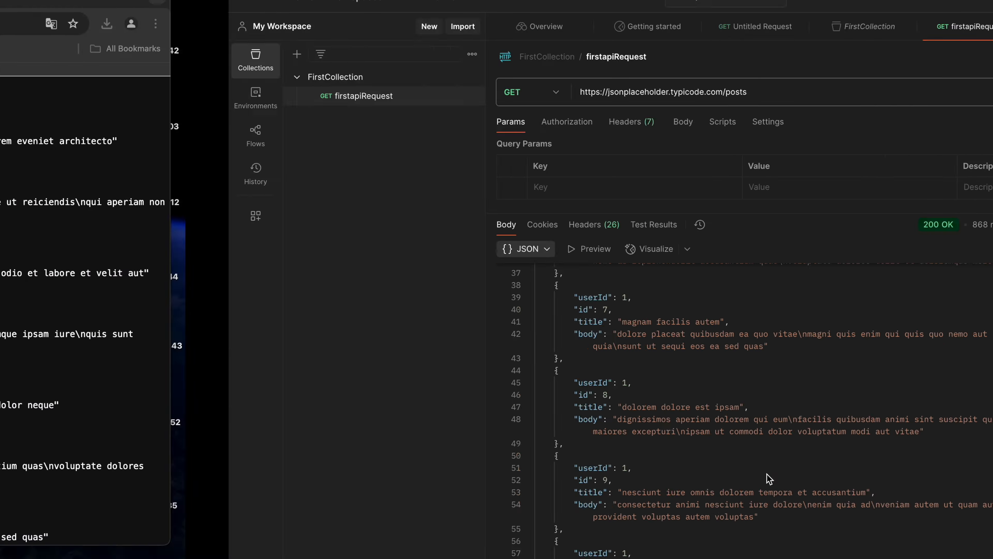
scroll(719, 414, "down", 8)
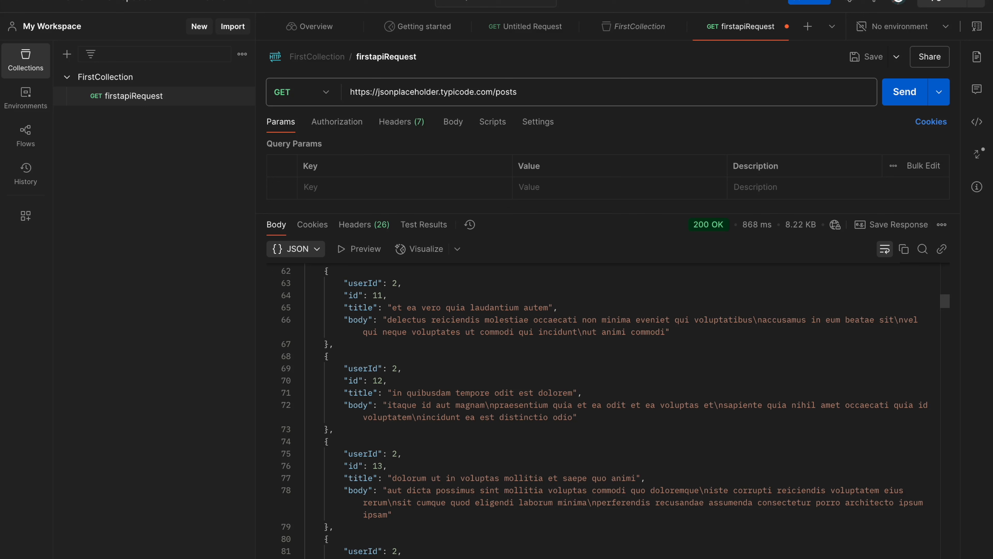
Add a second request to FirstCollection and name it secondApicall.
left_click(242, 54)
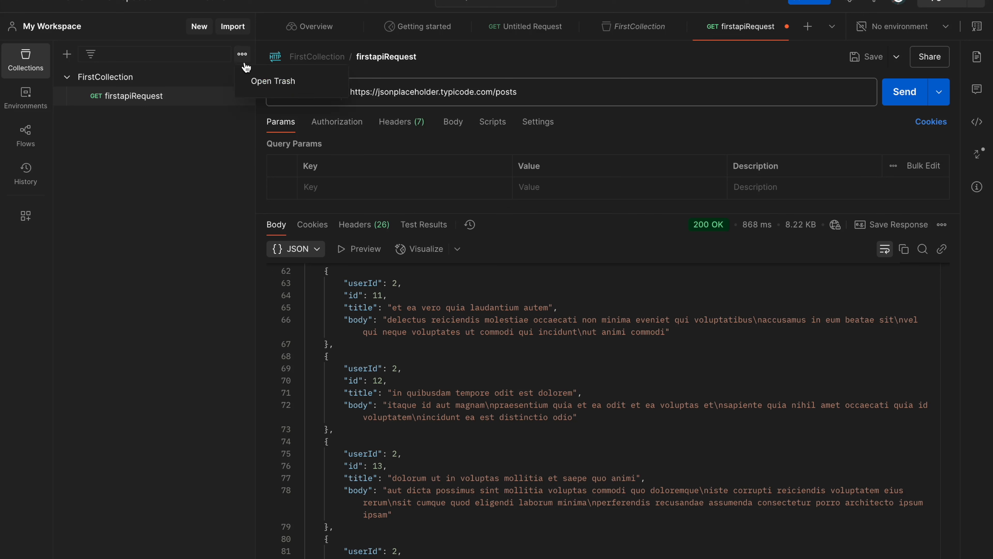
left_click(242, 77)
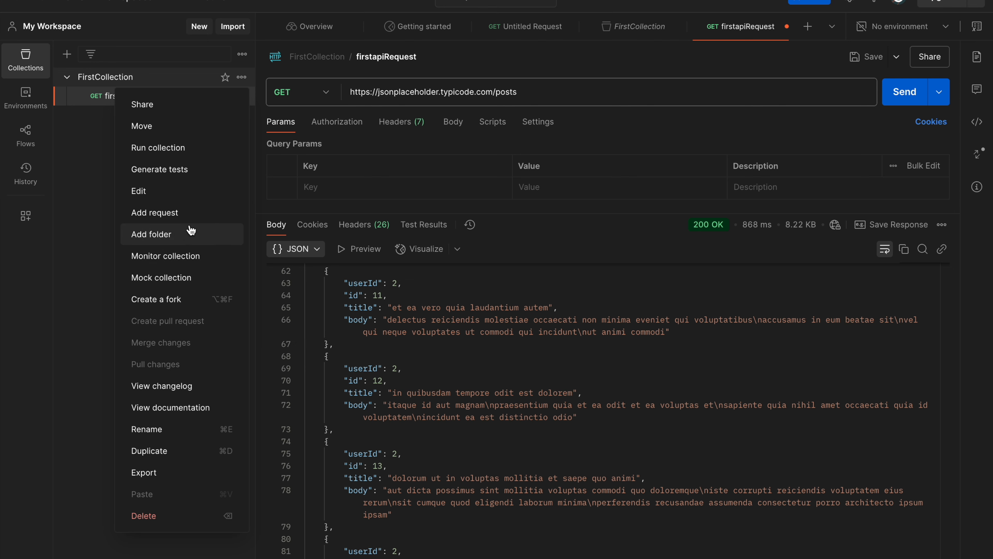
left_click(193, 213)
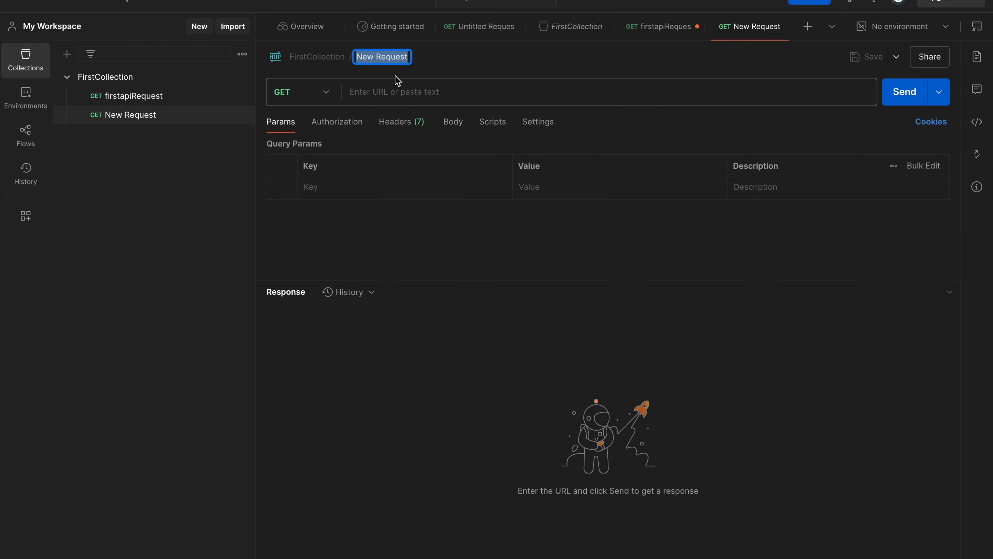
type("secondApi")
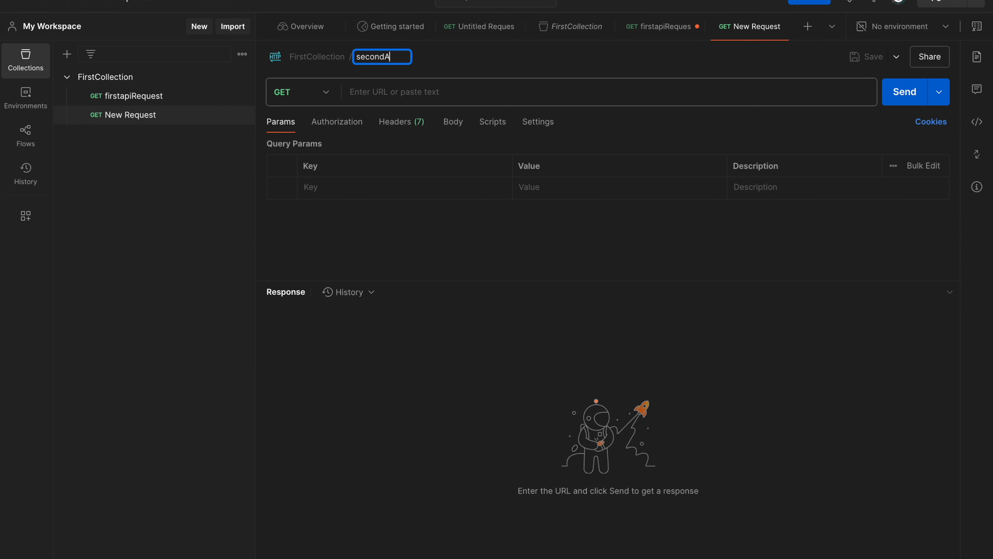
type("call")
left_click(358, 94)
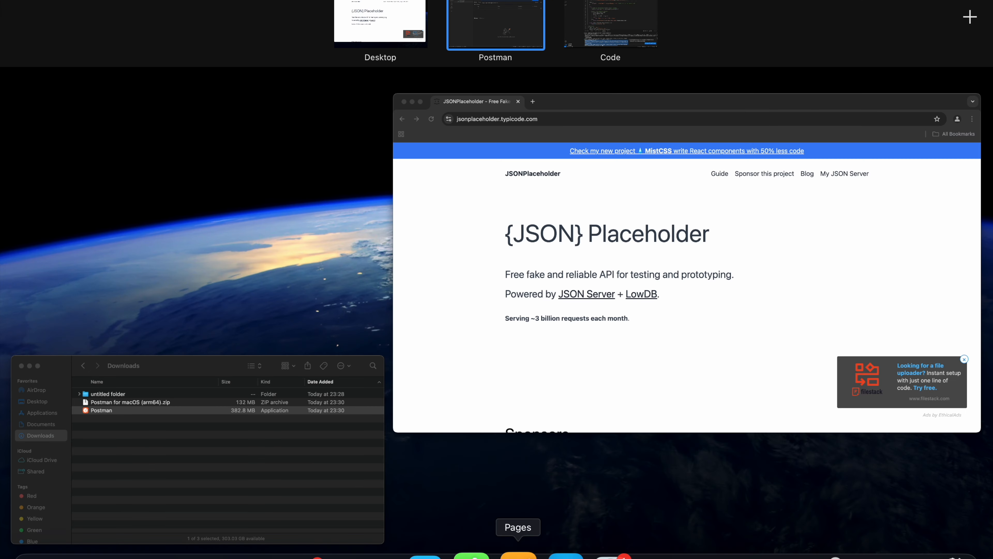
Switch to Google Chrome, open the GET /posts/1/comments route on the JSONPlaceholder site and copy that page's URL.
left_click(631, 555)
scroll(262, 391, "down", 20)
scroll(262, 391, "down", 8)
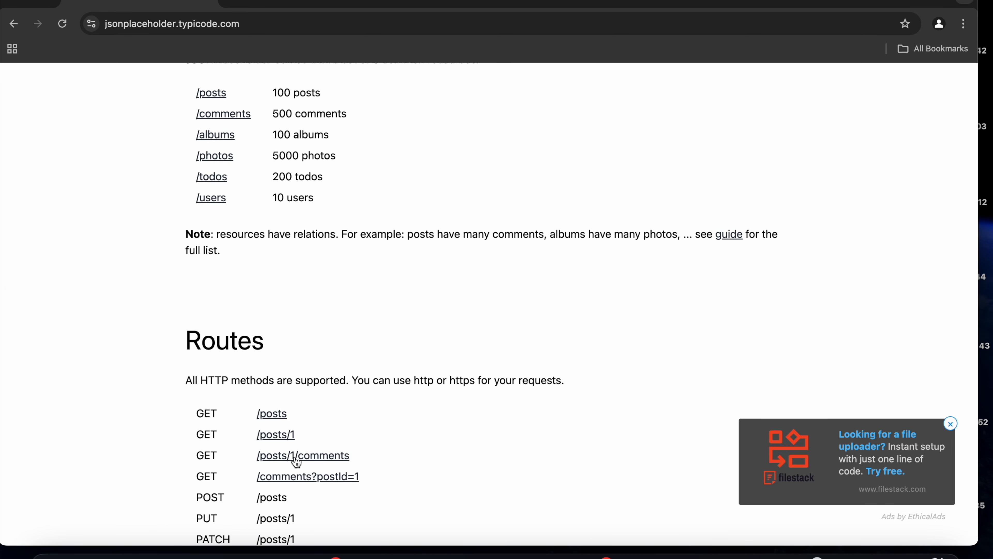
left_click(295, 456)
left_click(302, 24)
key("super+c")
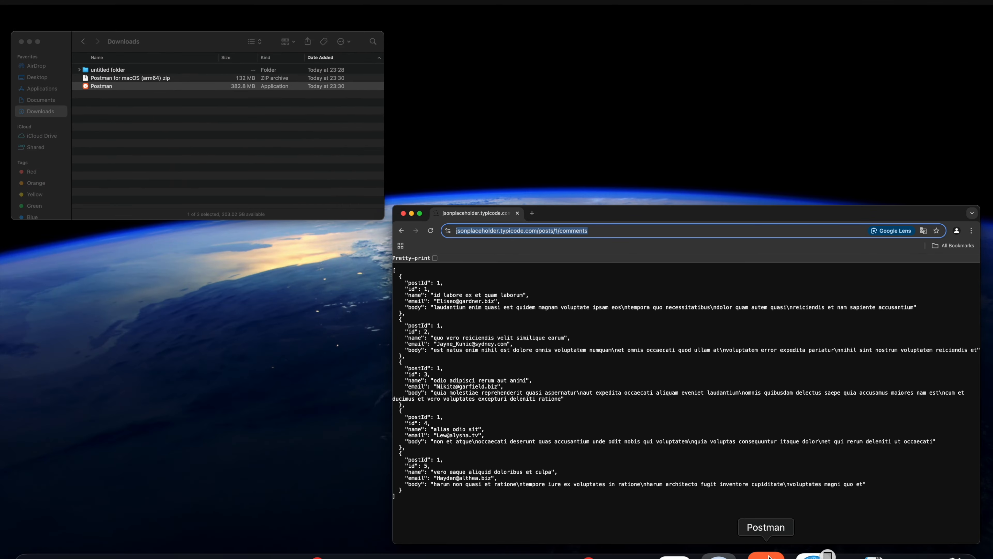
left_click(766, 553)
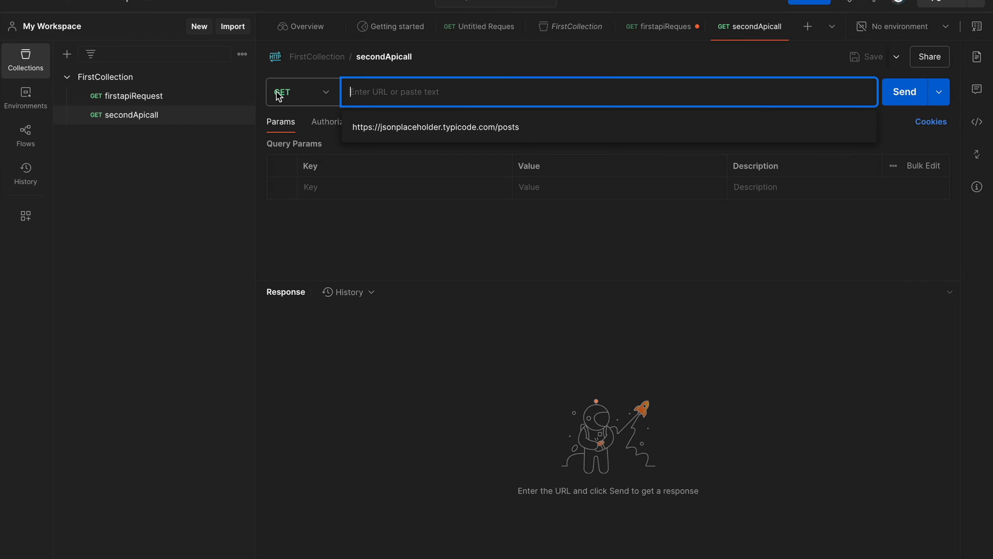
key("super+v")
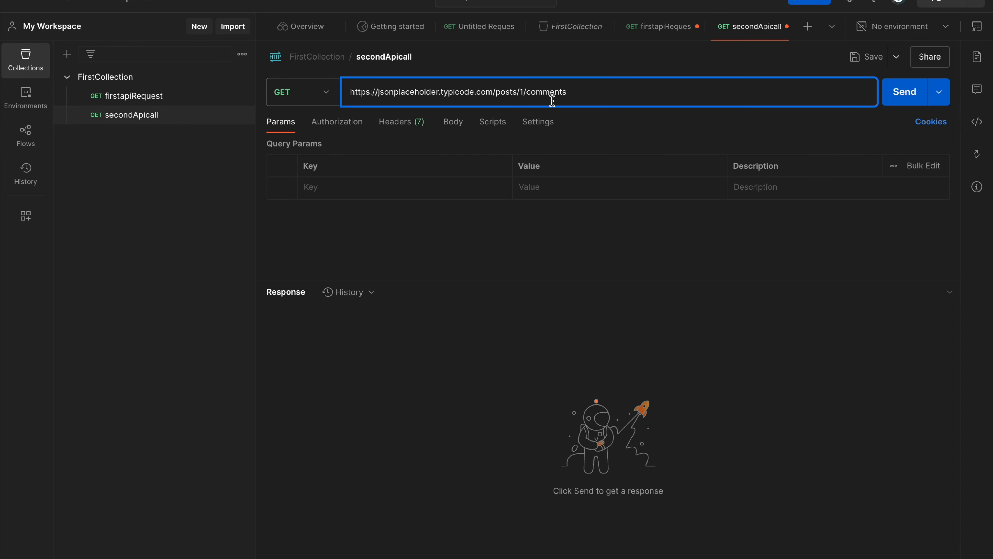
left_click(893, 99)
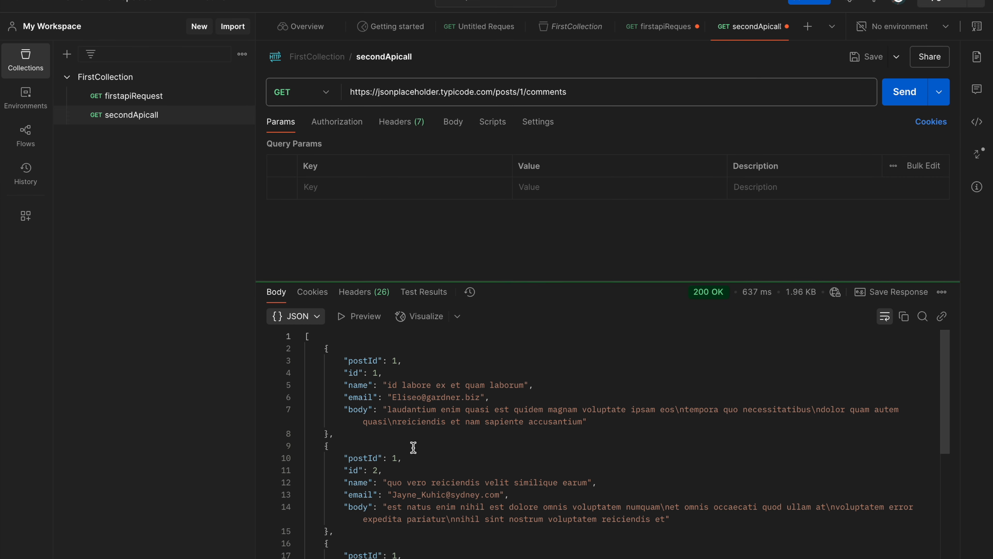
Review the comments returned for secondApicall and bring up the open windows to compare them with the browser page.
scroll(414, 447, "down", 6)
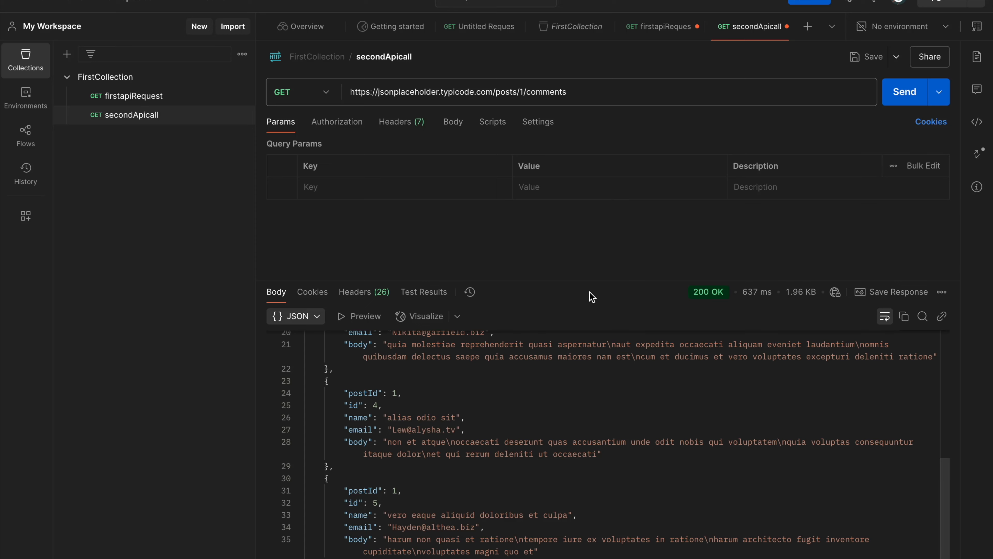
key("ctrl+Up")
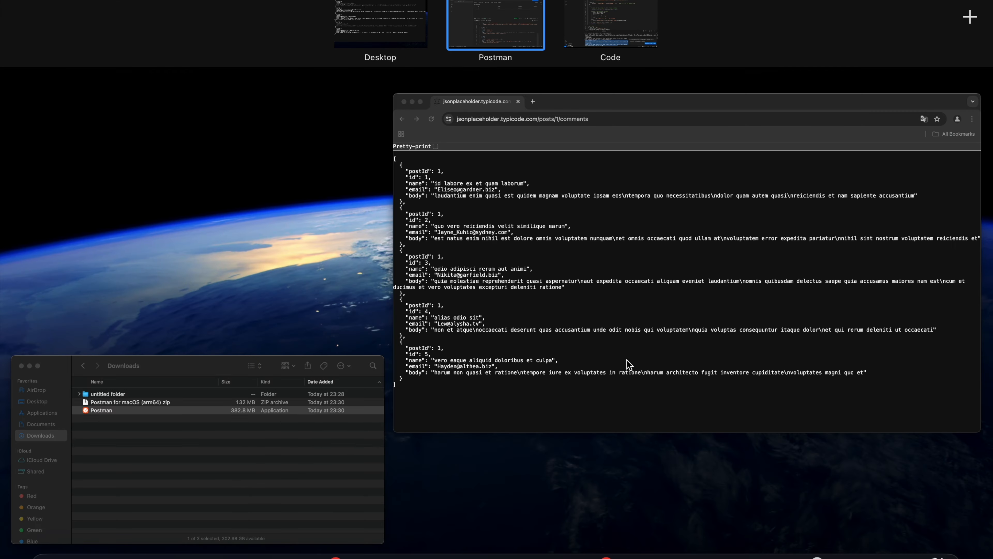